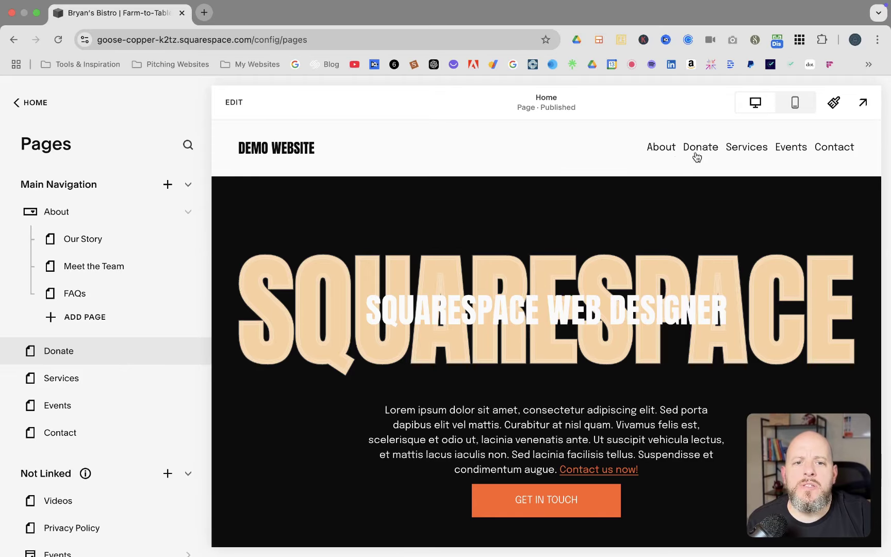
# Step: Open the Donate page for editing and place a new button block in the middle of its empty first section
pyautogui.click(703, 150)
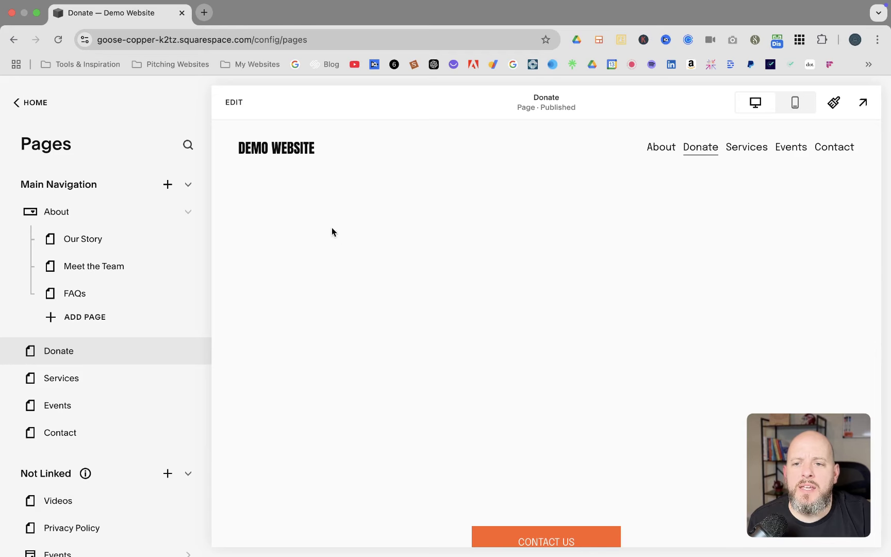
pyautogui.click(234, 102)
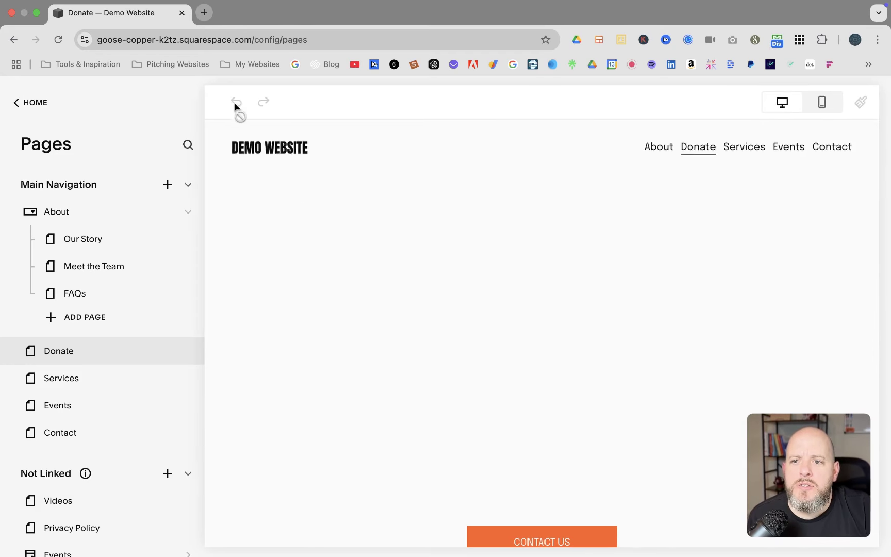
pyautogui.moveTo(292, 217)
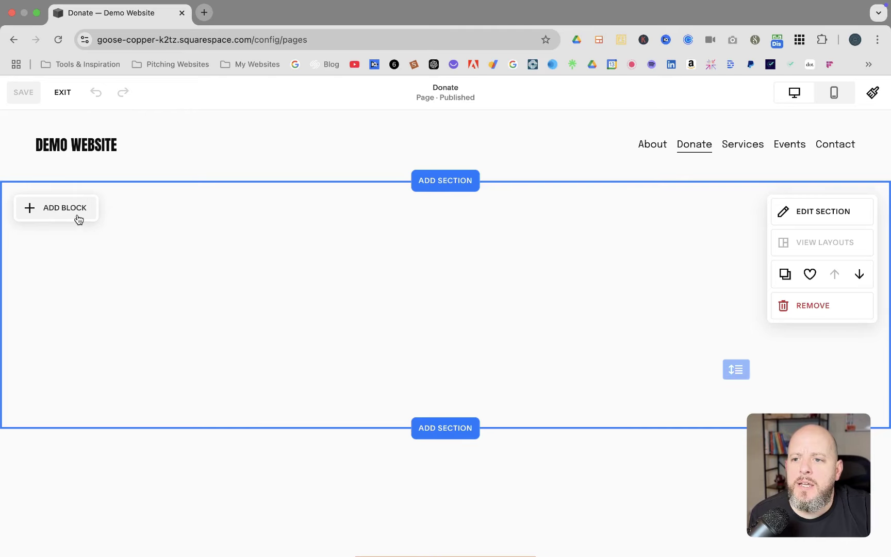
pyautogui.click(52, 212)
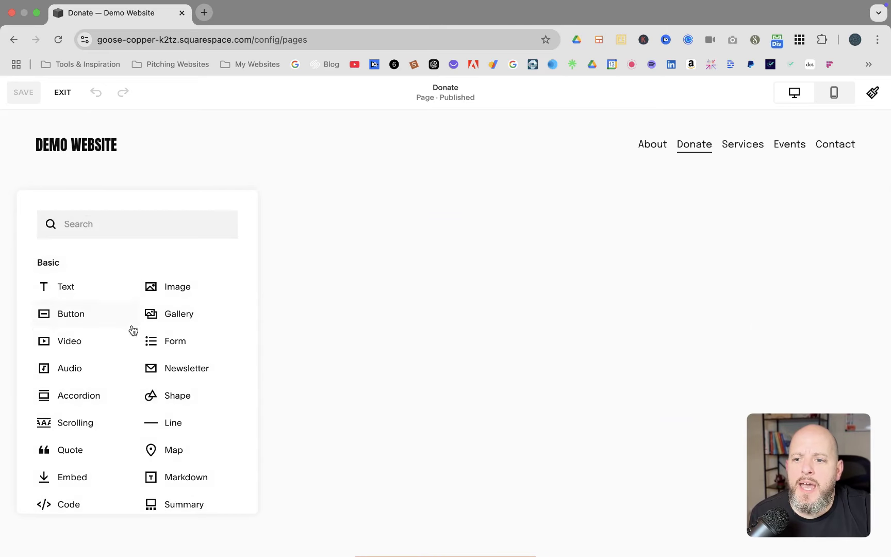
pyautogui.click(72, 323)
pyautogui.moveTo(132, 258); pyautogui.dragTo(416, 308)
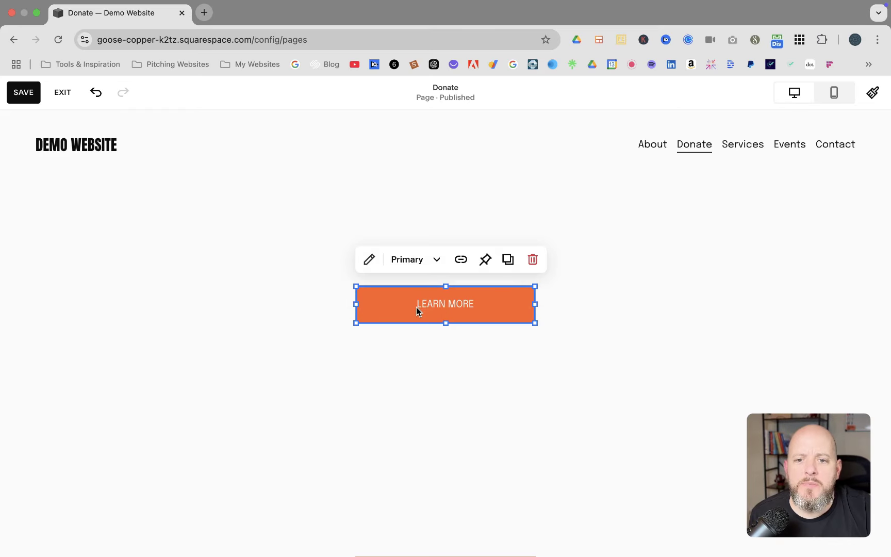
# Step: Change the new button's text to "Download Now"
pyautogui.click(369, 259)
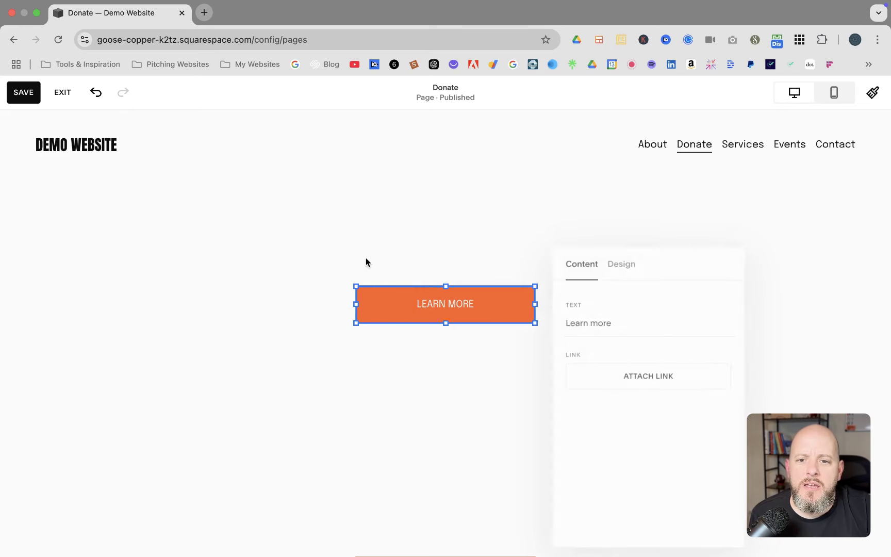
pyautogui.click(621, 321)
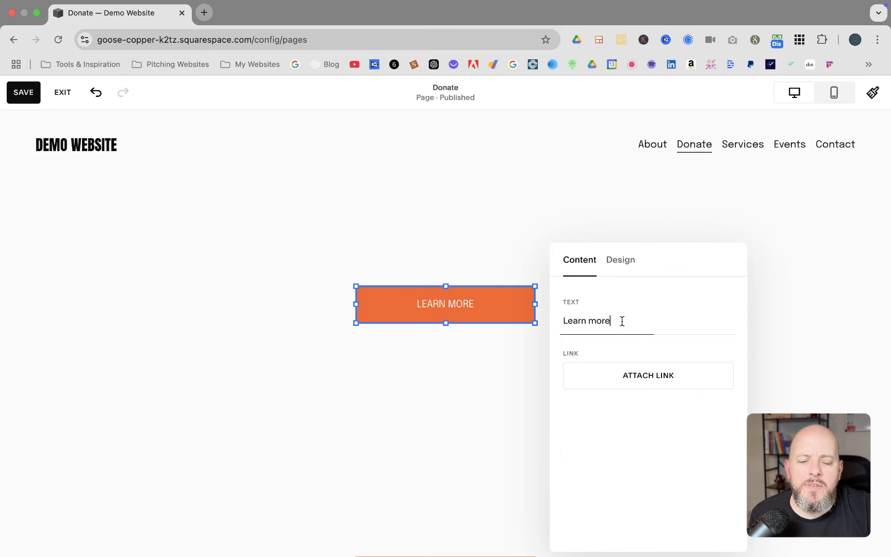
pyautogui.hotkey('alt', 'shift', 'Left')
pyautogui.hotkey('alt', 'shift', 'Left')
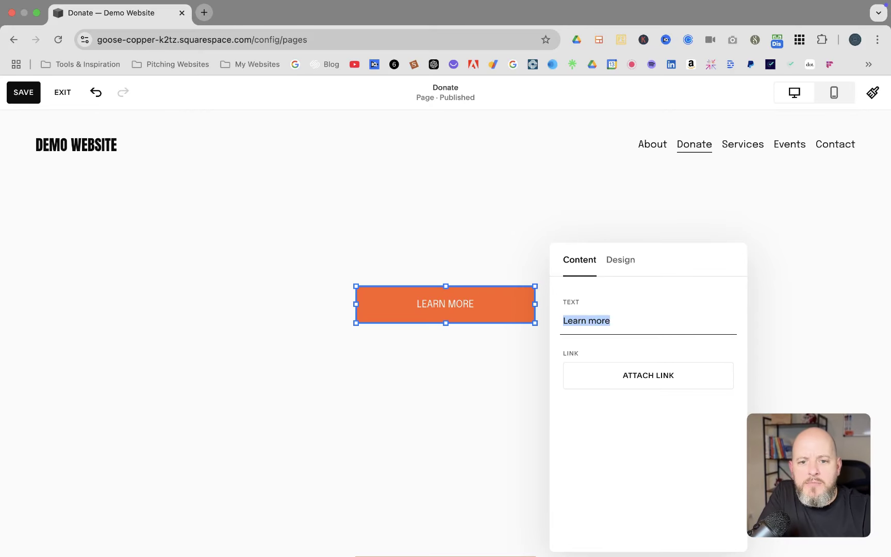
pyautogui.write('Downloade')
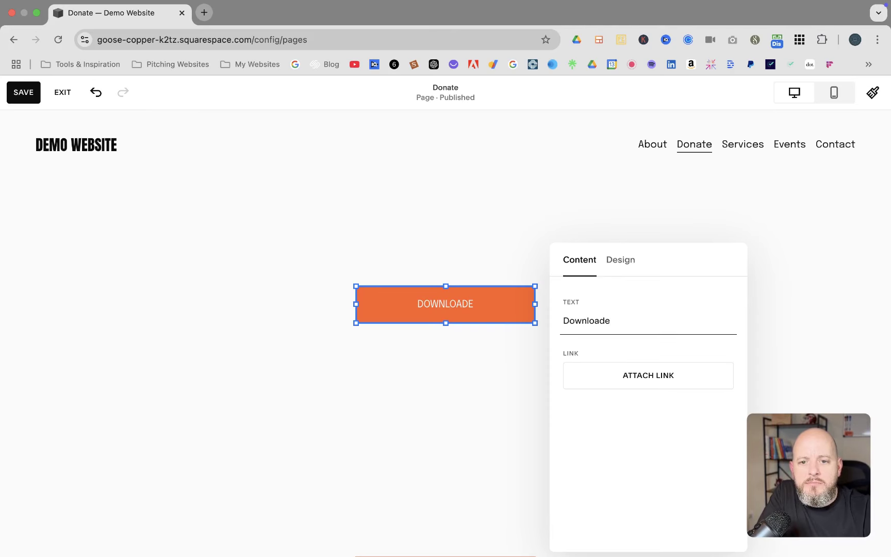
pyautogui.press('BackSpace')
pyautogui.write('Now')
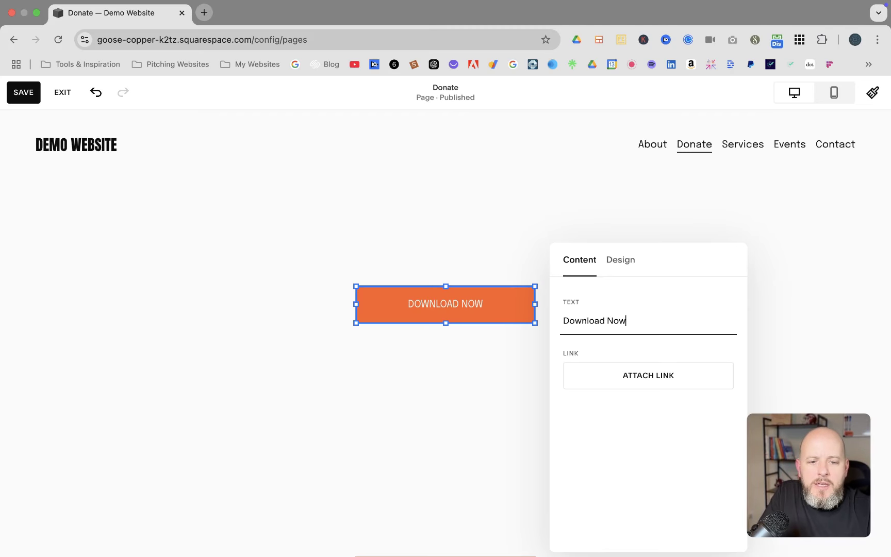
# Step: Link the Download Now button to the uploaded file Abound_BC Front.JPEG, then save the page and exit editing
pyautogui.click(672, 374)
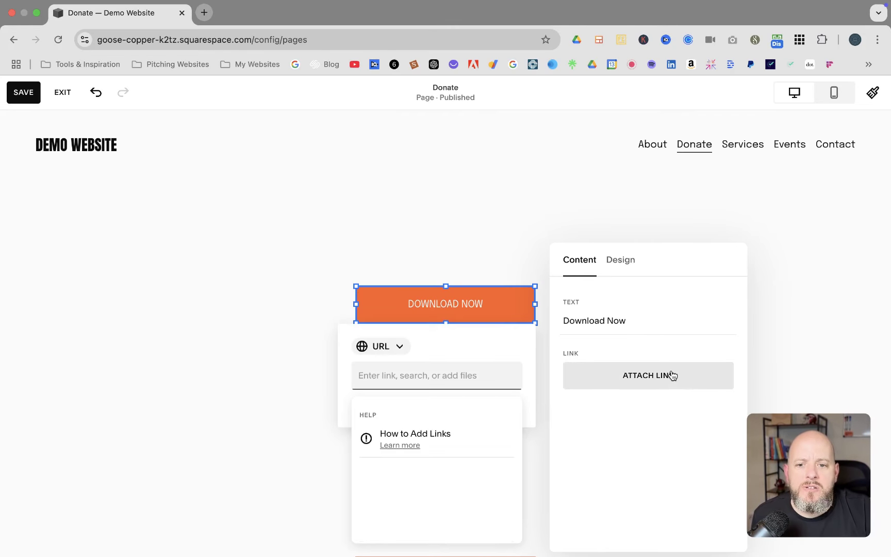
pyautogui.click(399, 346)
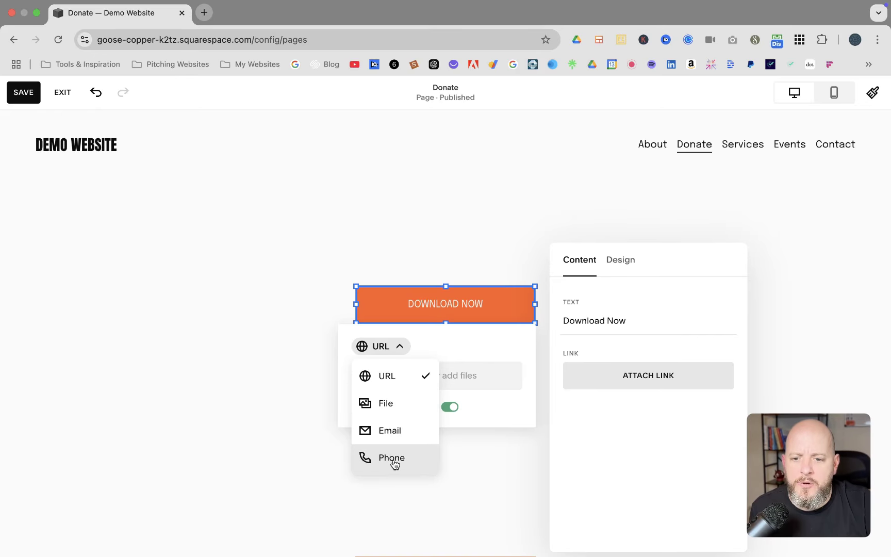
pyautogui.click(383, 403)
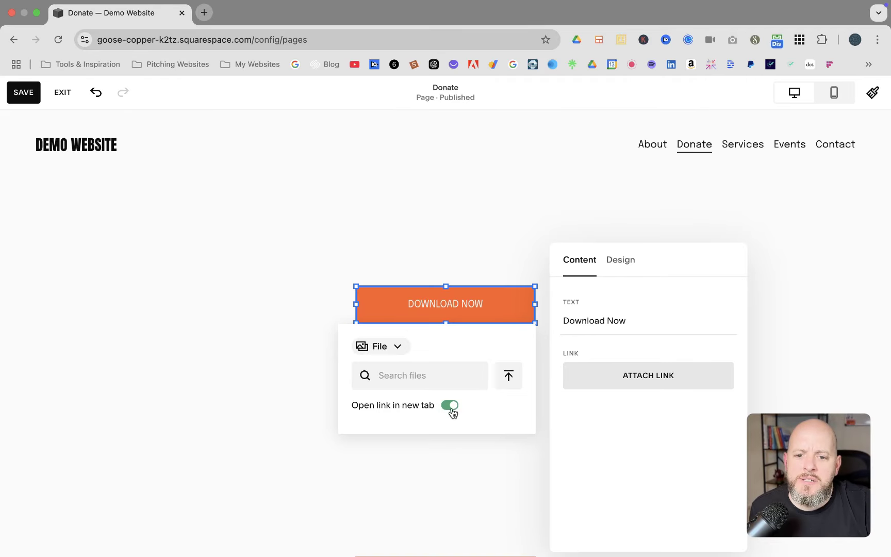
pyautogui.click(508, 377)
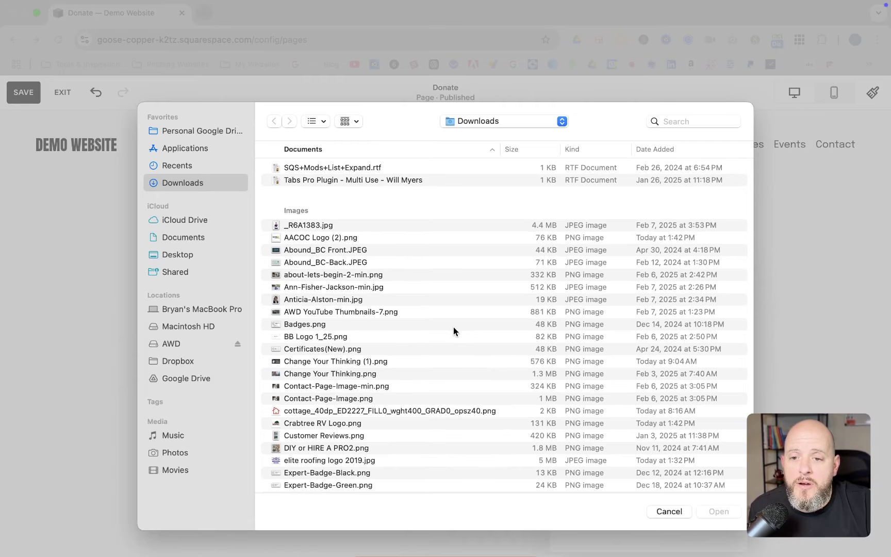
pyautogui.click(321, 252)
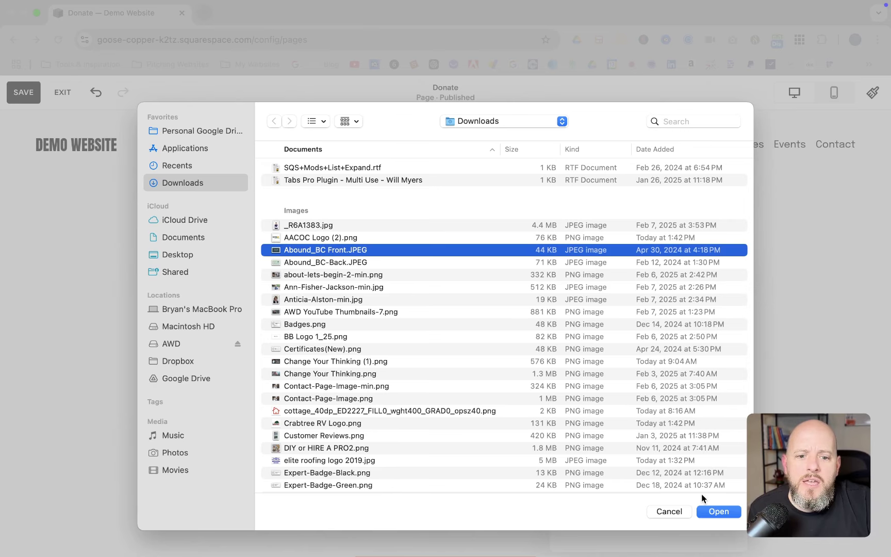
pyautogui.click(717, 516)
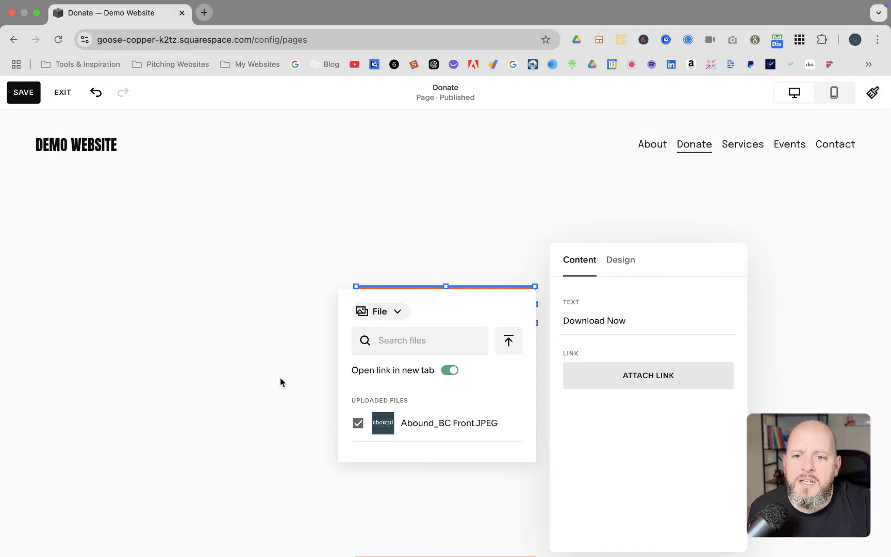
pyautogui.click(244, 316)
pyautogui.click(32, 102)
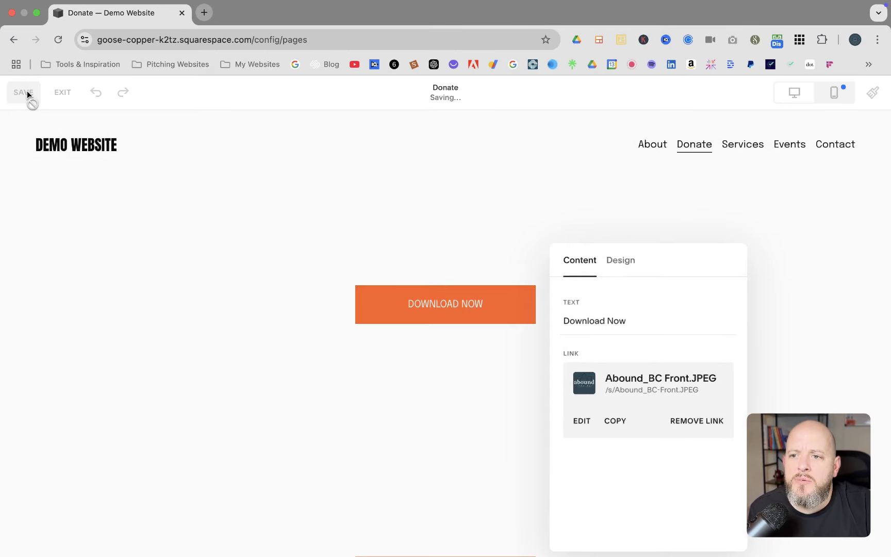
pyautogui.click(63, 93)
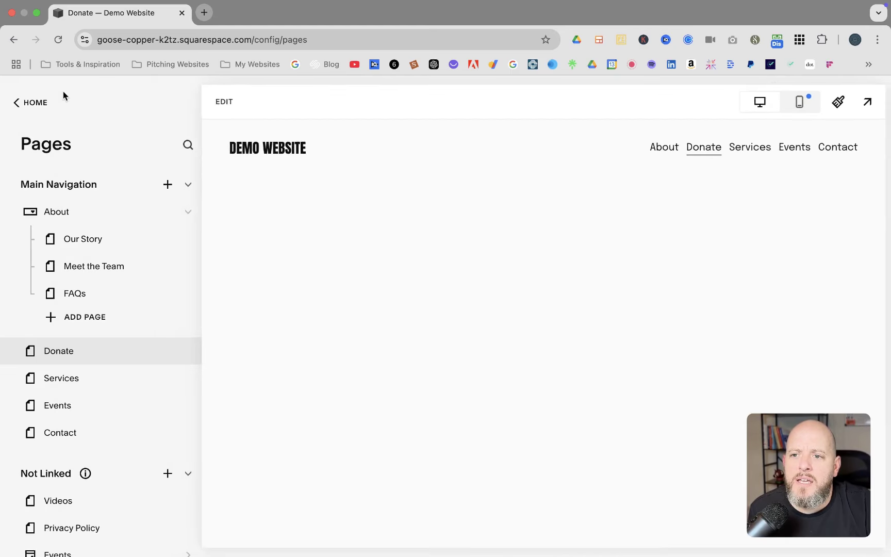
# Step: Test the Download Now button's file link in the full-page preview and return to the page manager
pyautogui.click(863, 102)
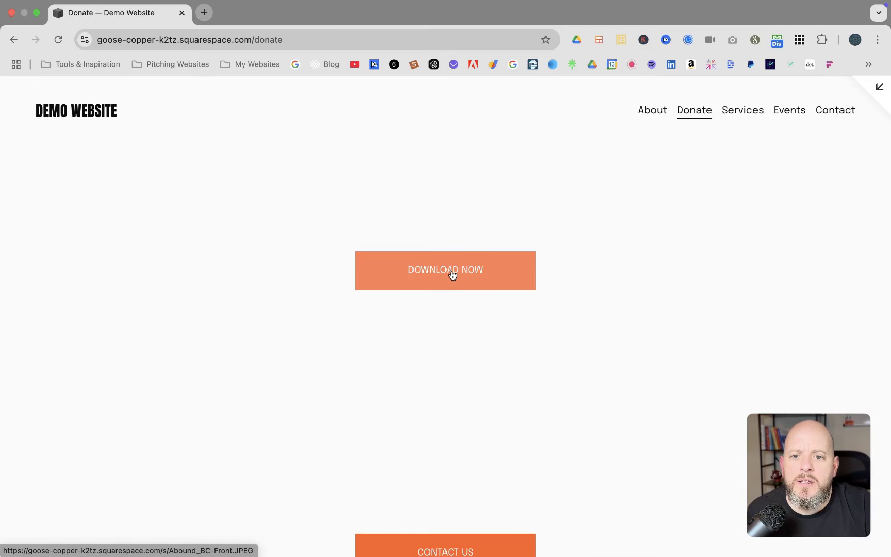
pyautogui.click(452, 275)
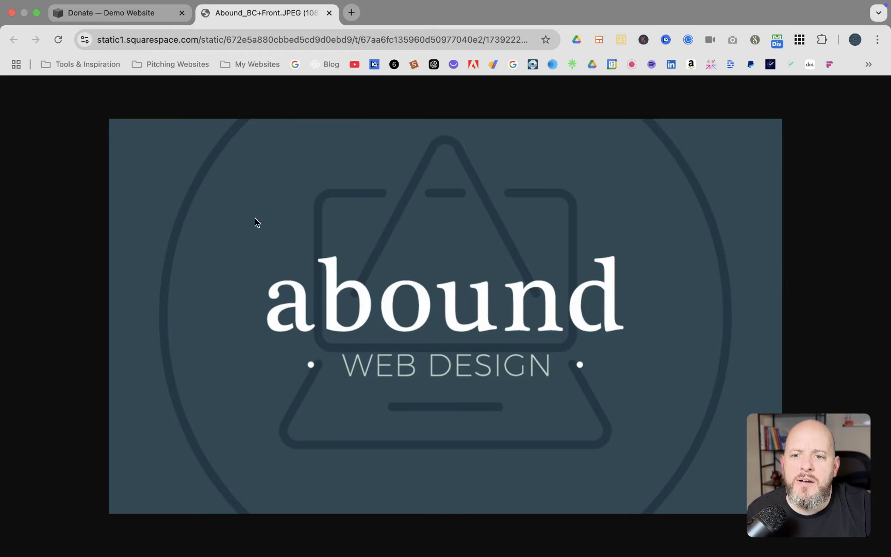
pyautogui.click(144, 28)
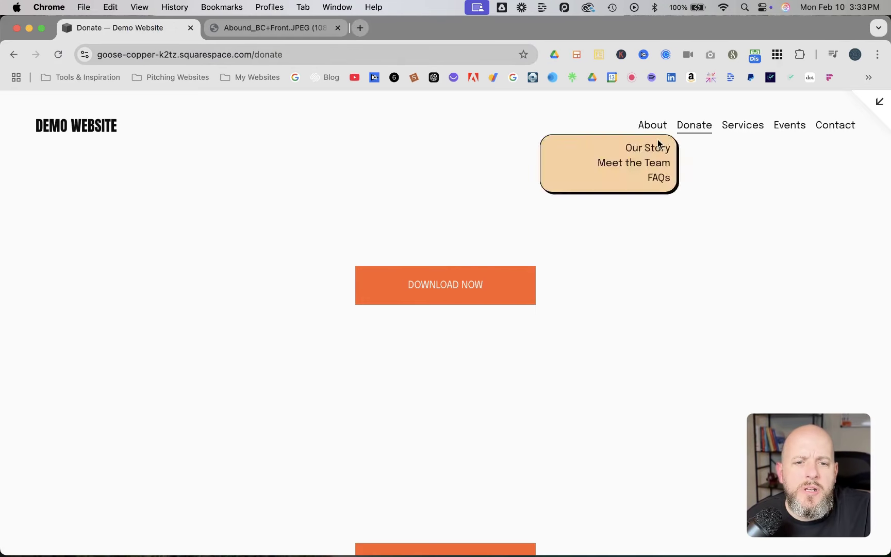
pyautogui.click(874, 105)
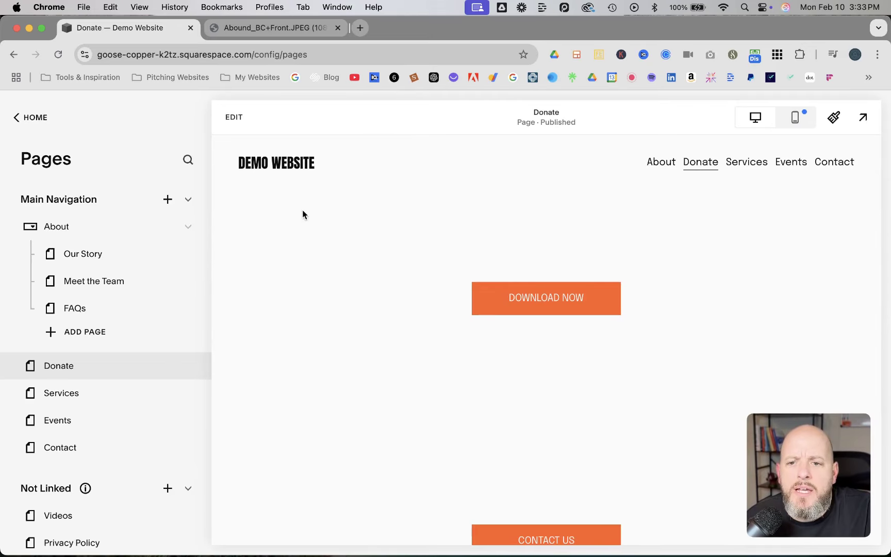
# Step: Add a text block reading "Download Your File Here!" to the Donate page section with the Download Now button
pyautogui.click(230, 119)
pyautogui.click(69, 221)
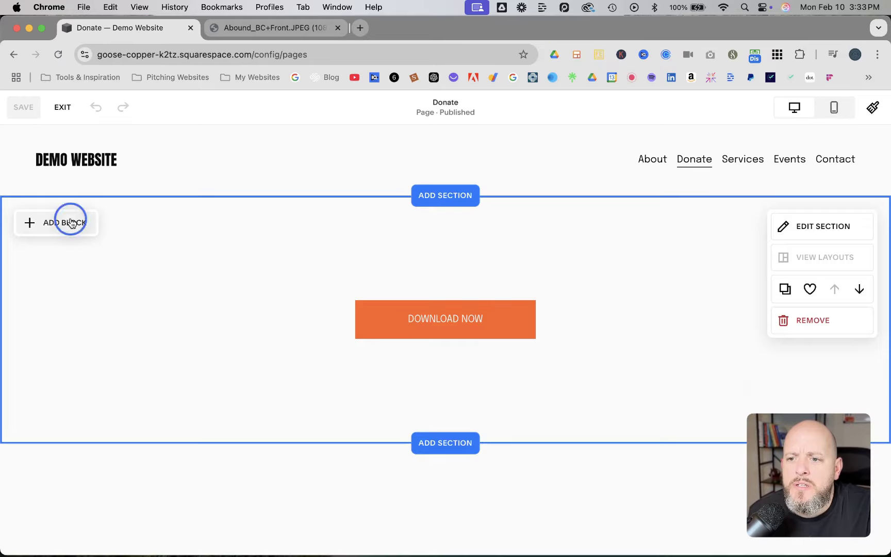
pyautogui.click(66, 310)
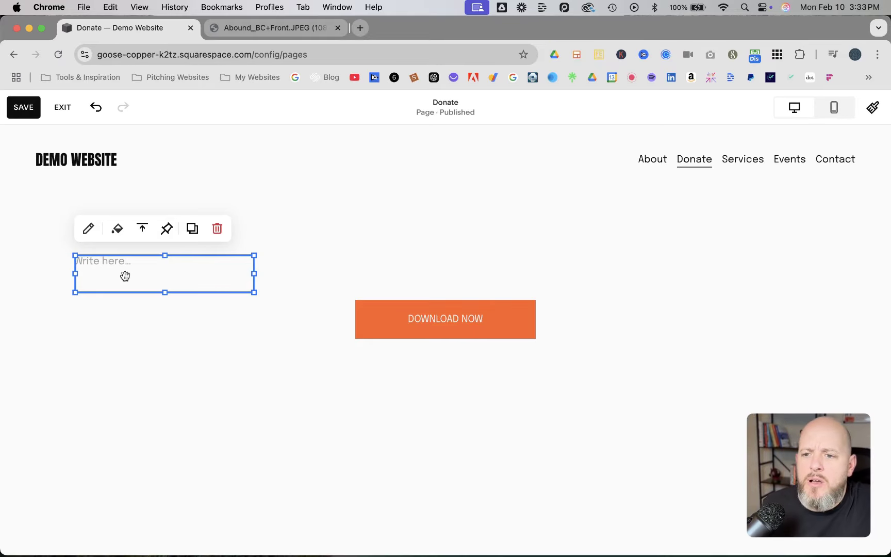
pyautogui.click(106, 269)
pyautogui.write('Do')
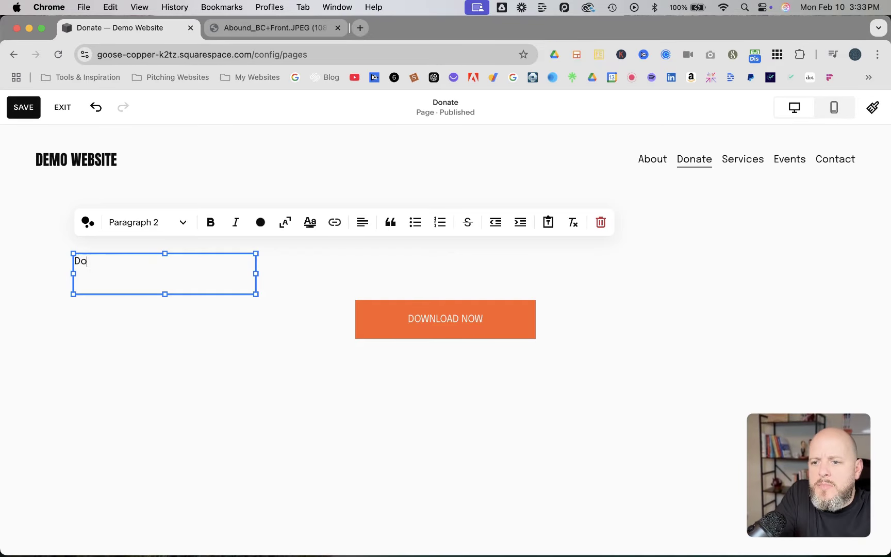
pyautogui.write('wnload Your PDF')
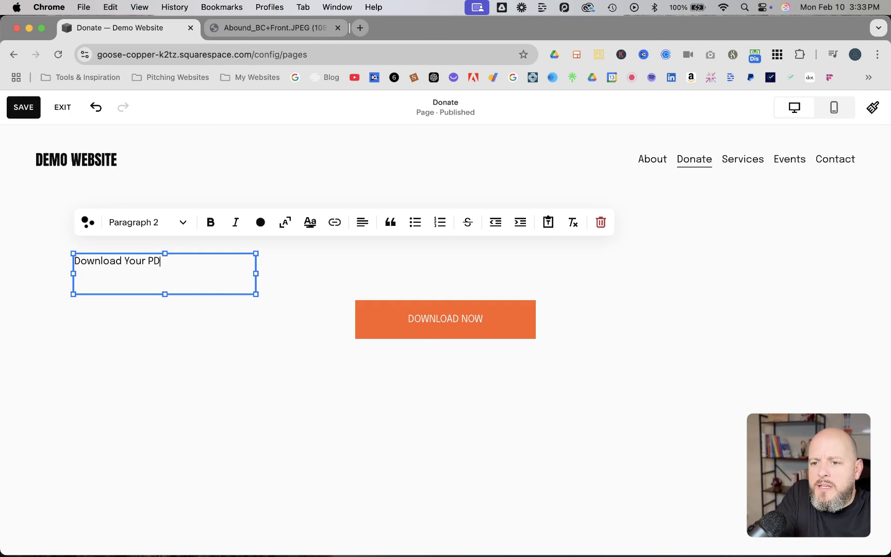
pyautogui.press('BackSpace')
pyautogui.write('Fi')
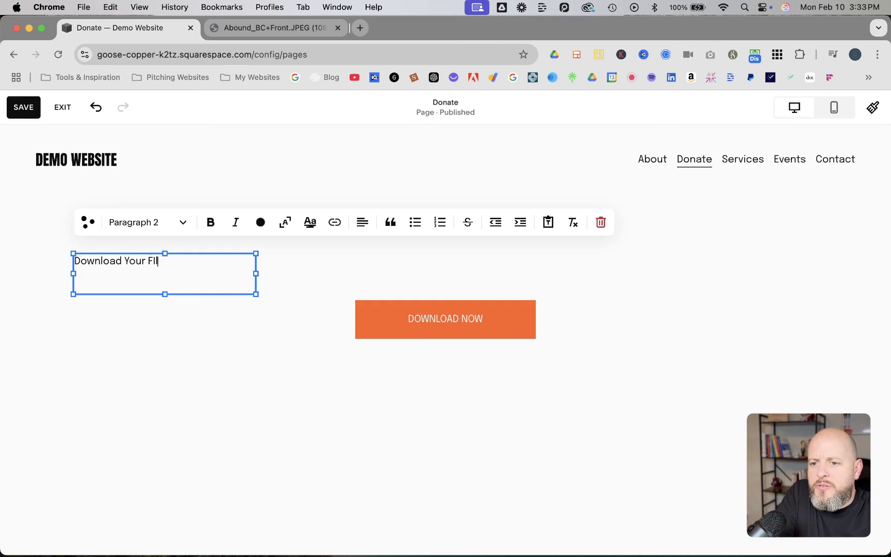
pyautogui.write('le')
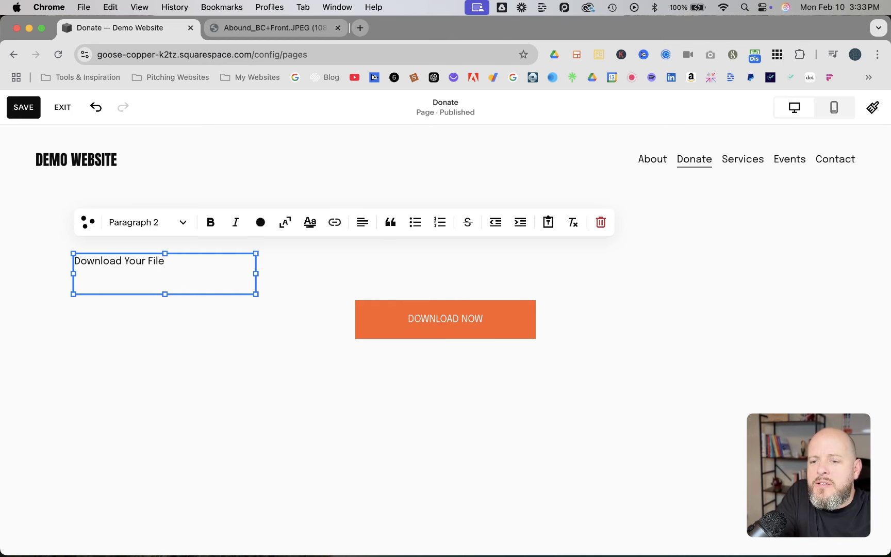
pyautogui.write(' Here!')
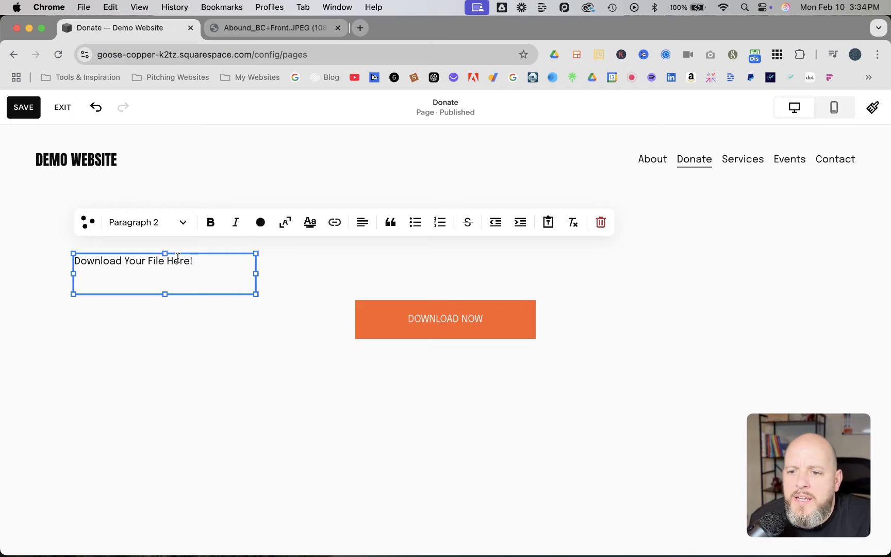
# Step: Link the word "Here!" to the uploaded file Abound_BC Front.JPEG, then save the page and exit editing
pyautogui.click(193, 263)
pyautogui.moveTo(196, 261); pyautogui.dragTo(166, 262)
pyautogui.click(335, 222)
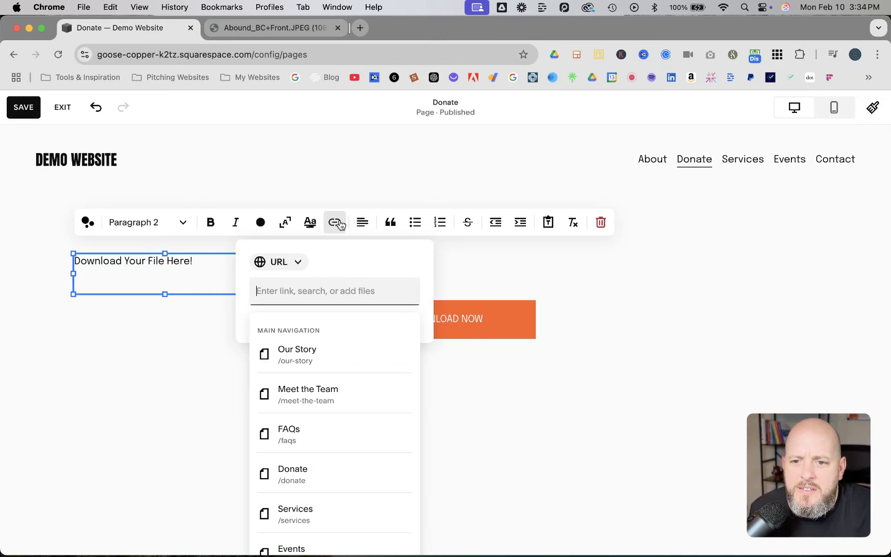
pyautogui.click(298, 262)
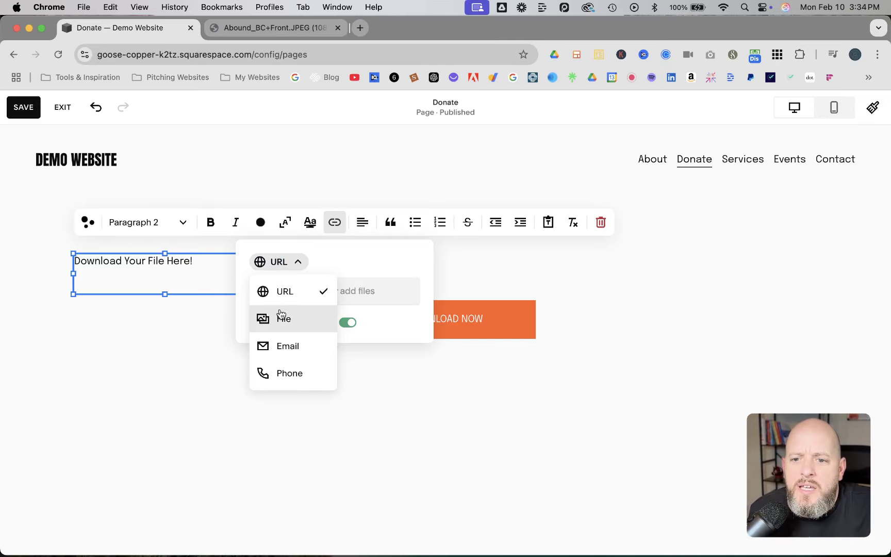
pyautogui.click(281, 317)
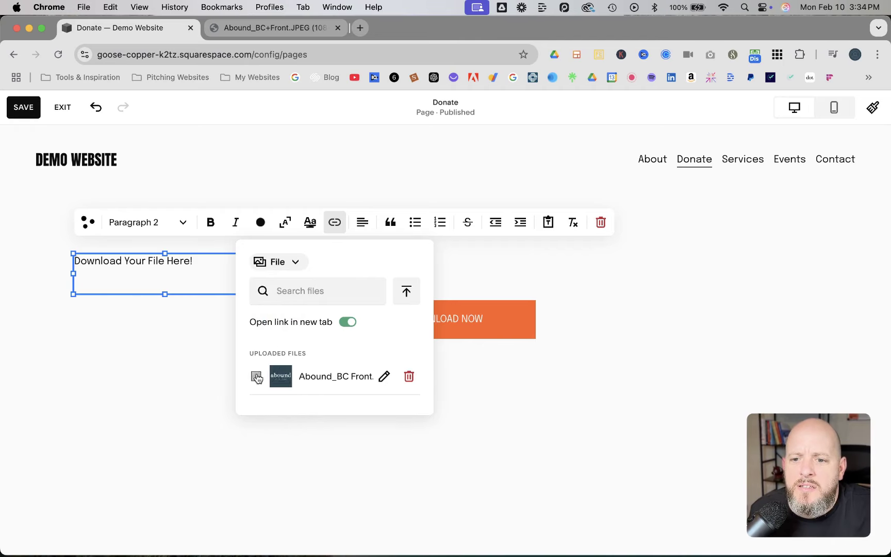
pyautogui.click(257, 377)
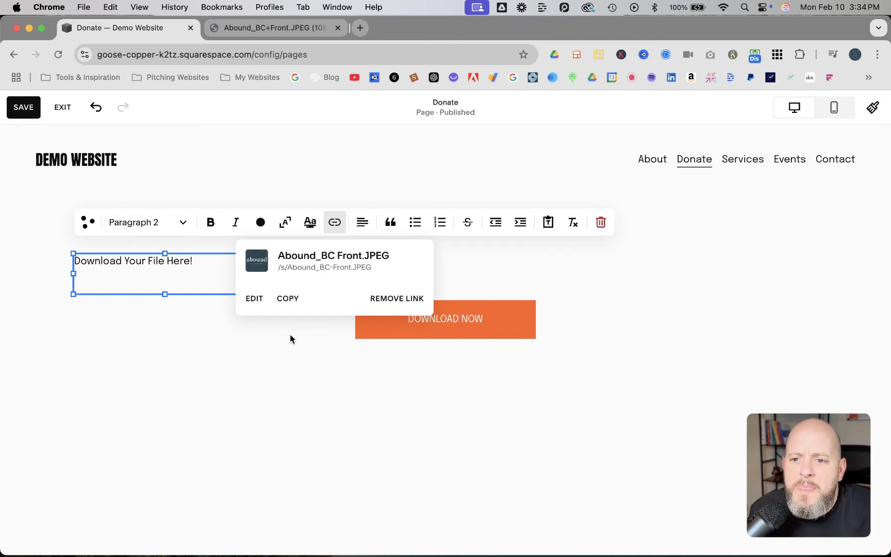
pyautogui.click(202, 327)
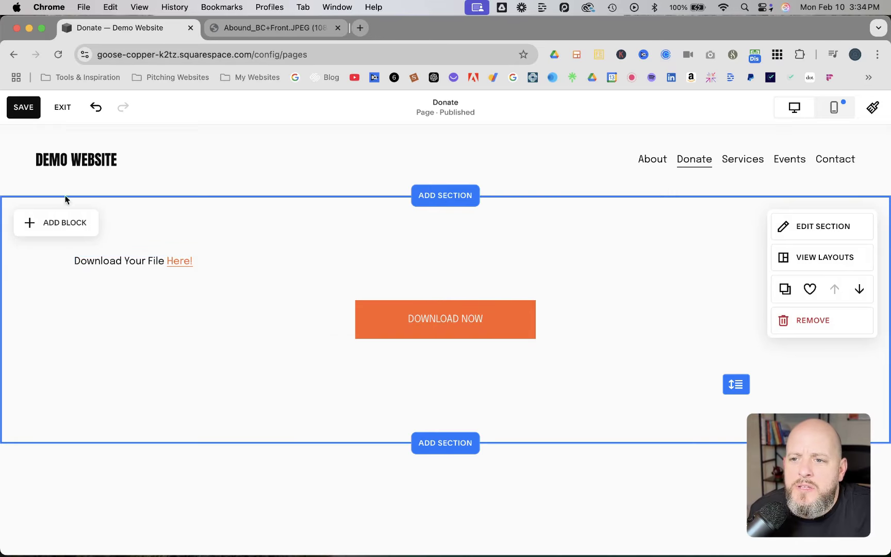
pyautogui.click(24, 107)
pyautogui.click(63, 108)
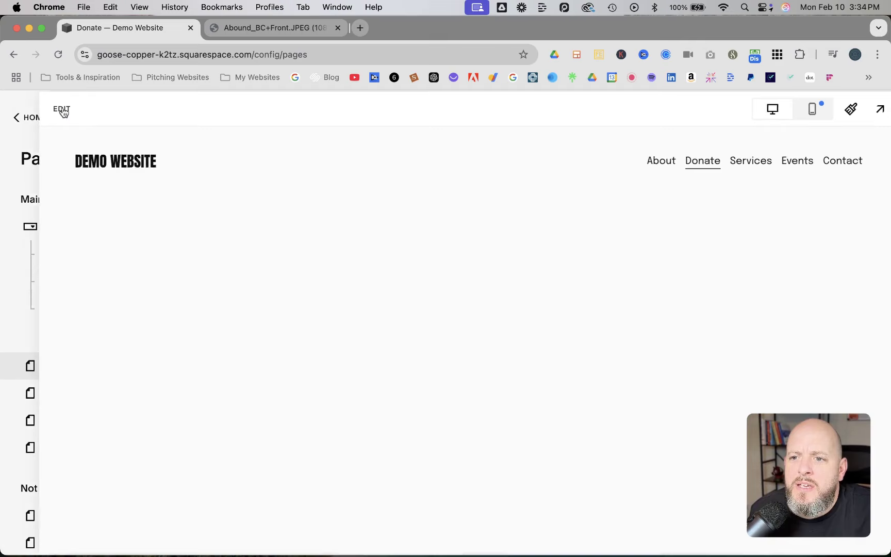
# Step: Test the "Here!" text link on the Donate page in the full-page preview and return to the page manager
pyautogui.click(863, 118)
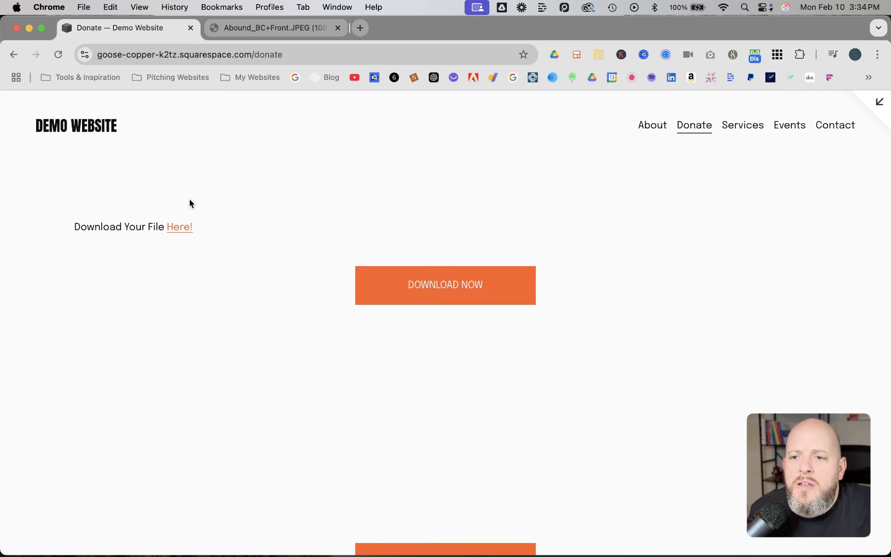
pyautogui.click(178, 227)
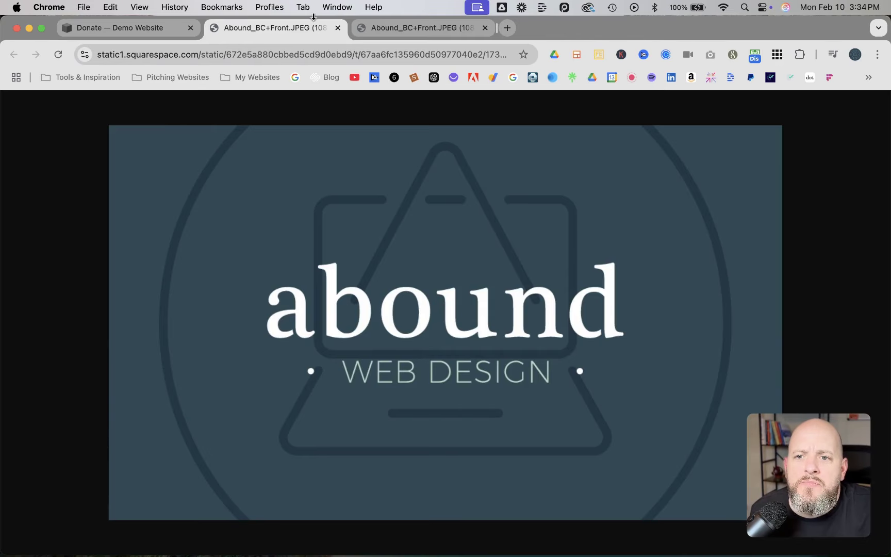
pyautogui.click(143, 28)
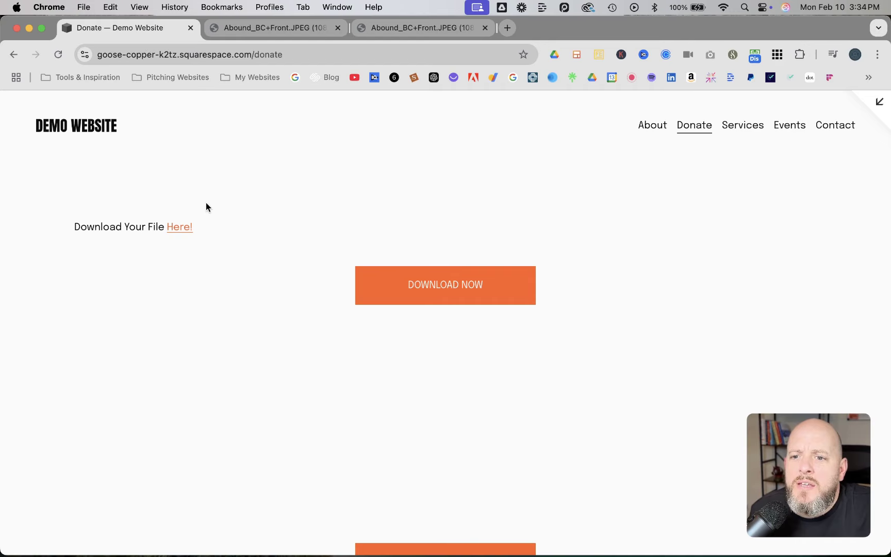
pyautogui.click(883, 110)
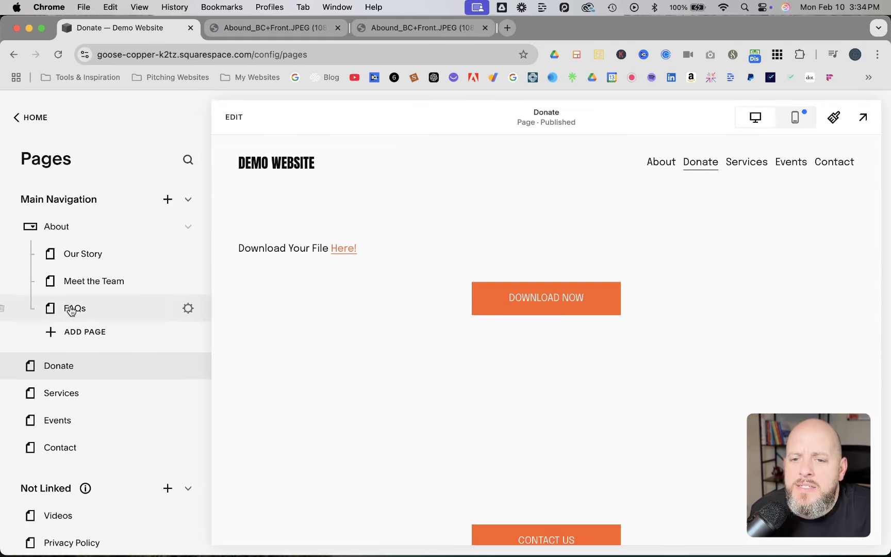
# Step: Add a link titled "File Download" to the Main Navigation, pointing to the uploaded file Abound_BC Front.JPEG, and save it
pyautogui.click(168, 201)
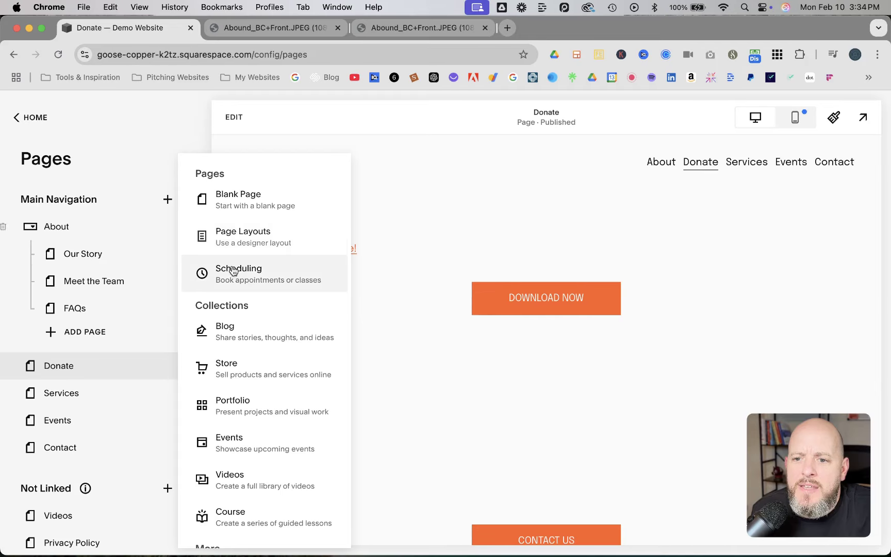
pyautogui.scroll(-3, 245, 278)
pyautogui.click(230, 504)
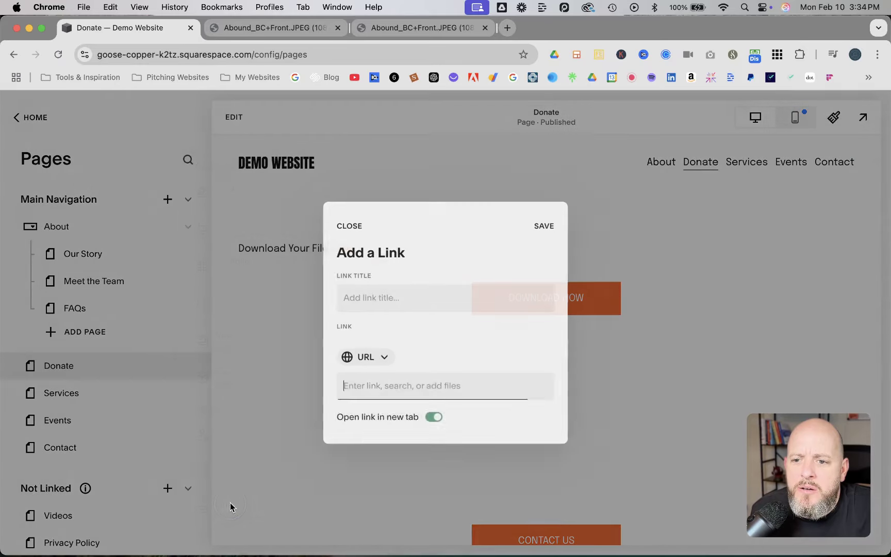
pyautogui.click(371, 299)
pyautogui.write('File Download')
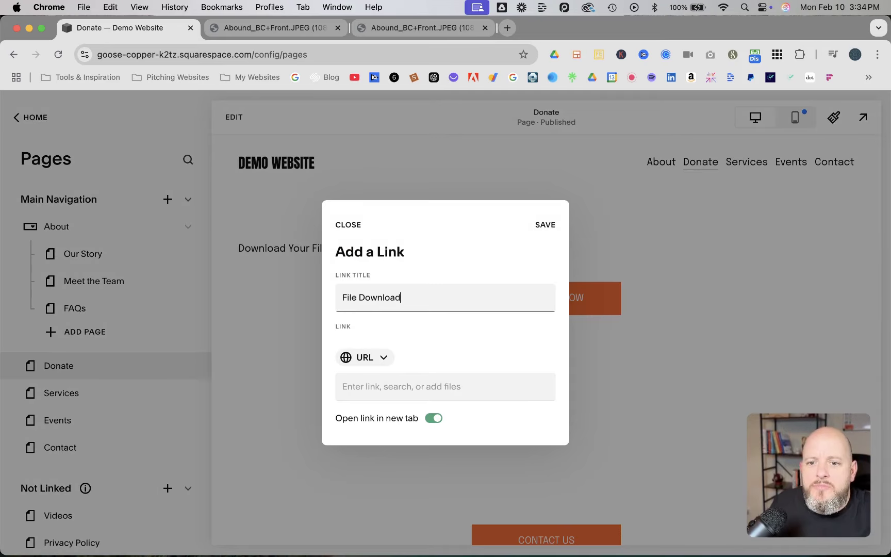
pyautogui.click(379, 359)
pyautogui.click(368, 414)
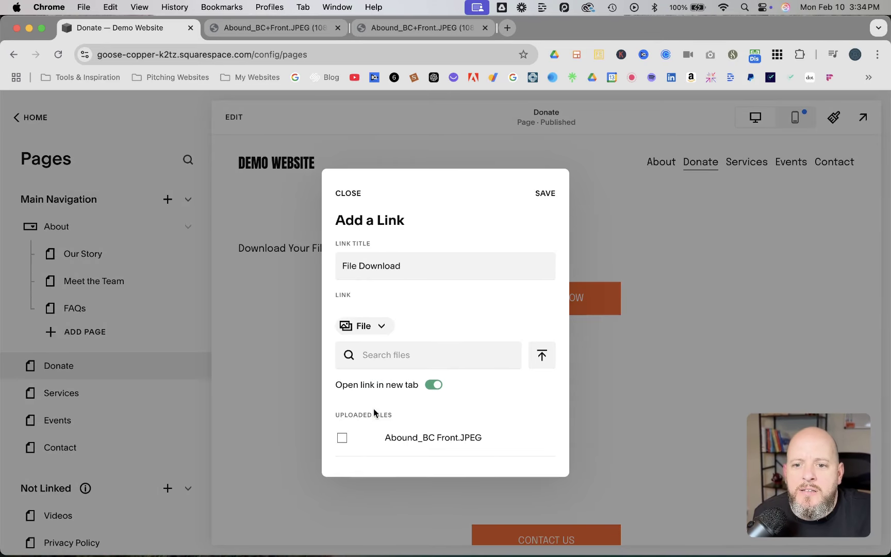
pyautogui.click(342, 438)
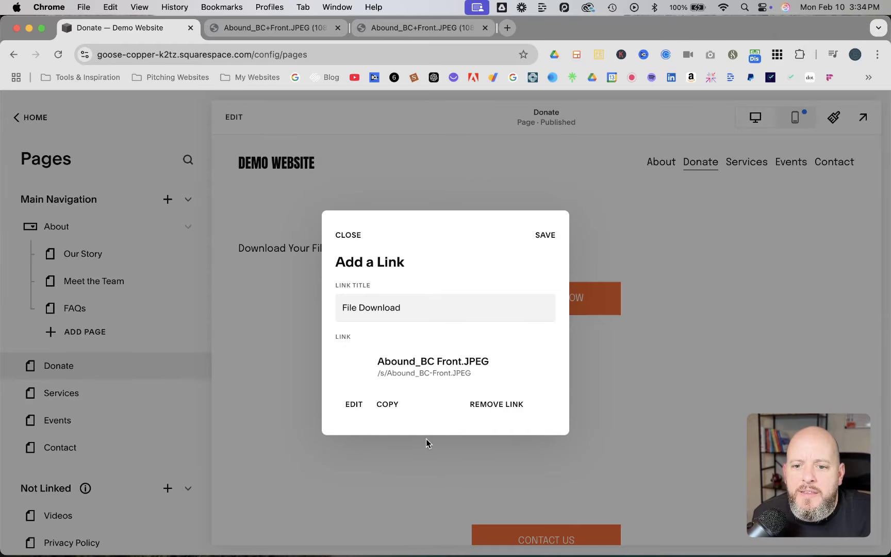
pyautogui.click(545, 234)
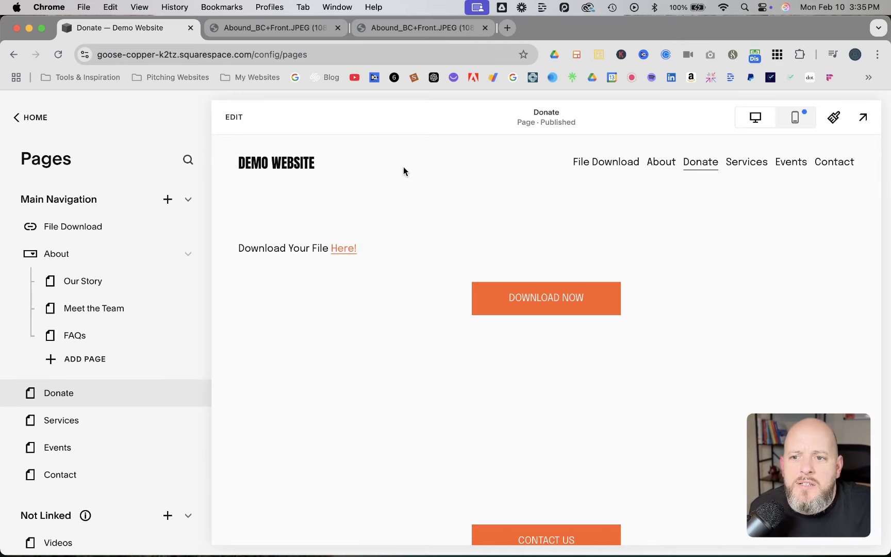
# Step: Test the File Download navigation link in the full-page preview of the Donate page
pyautogui.click(856, 116)
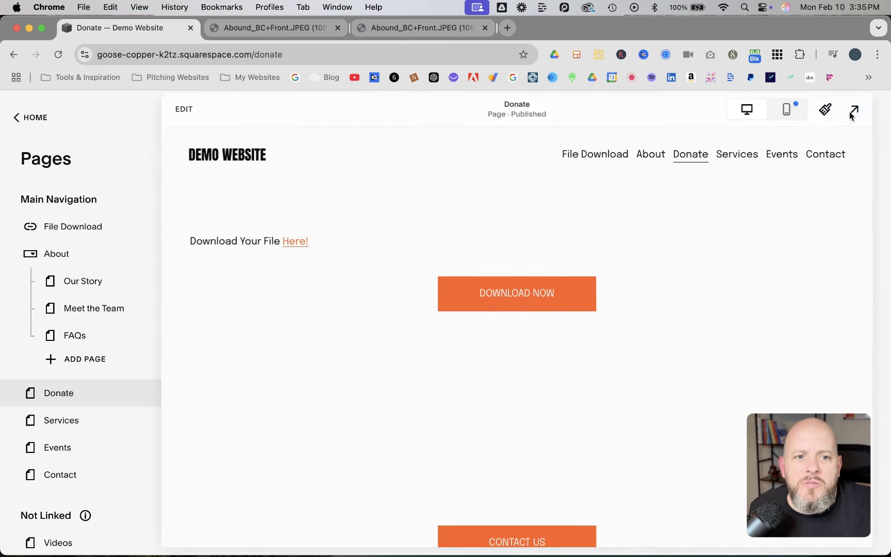
pyautogui.click(600, 128)
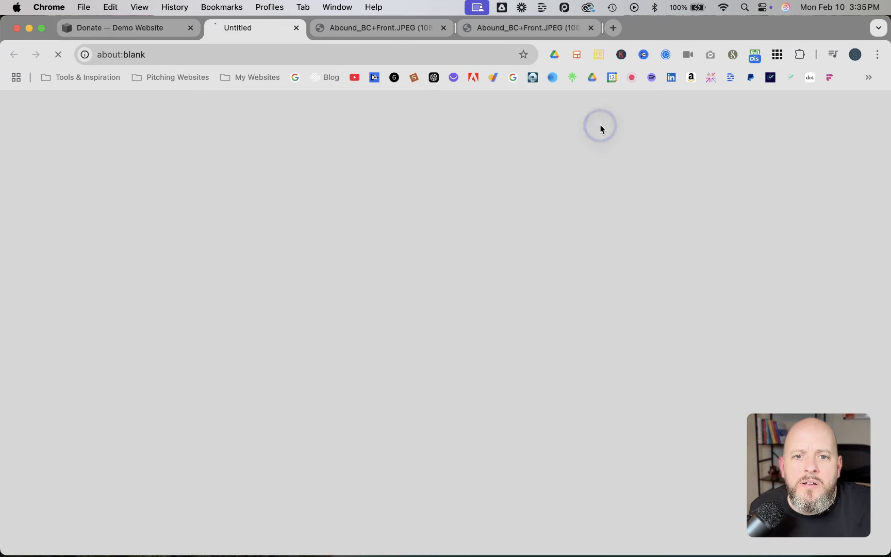